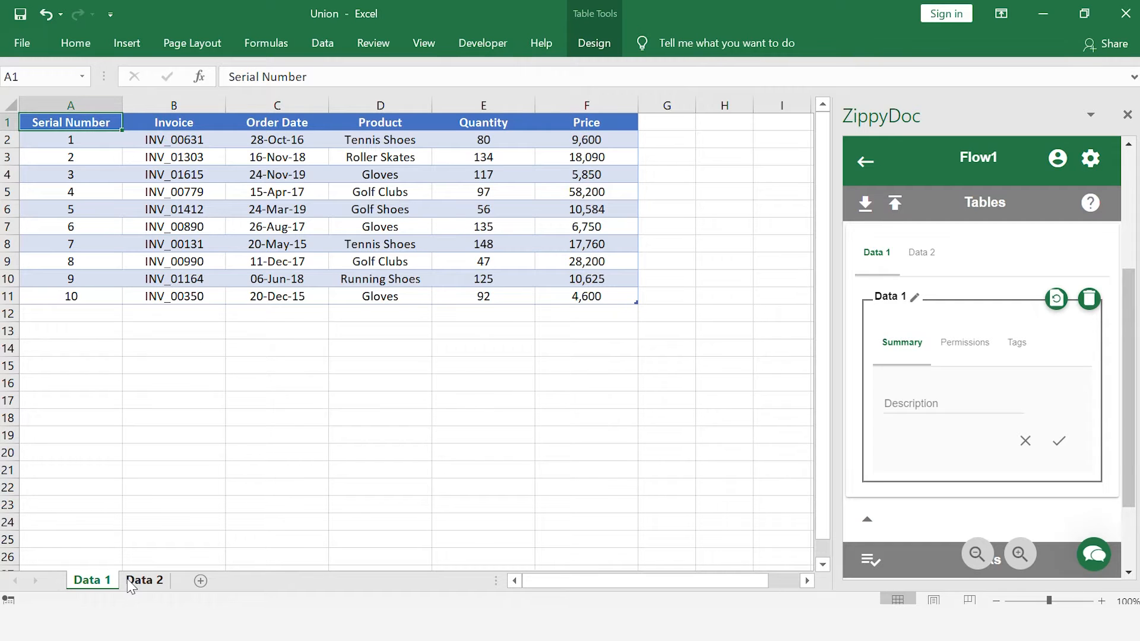
Step: Compare the column layouts of the tables on the Data 1 and Data 2 sheets
{"action": "left_click", "coordinate": [144, 580]}
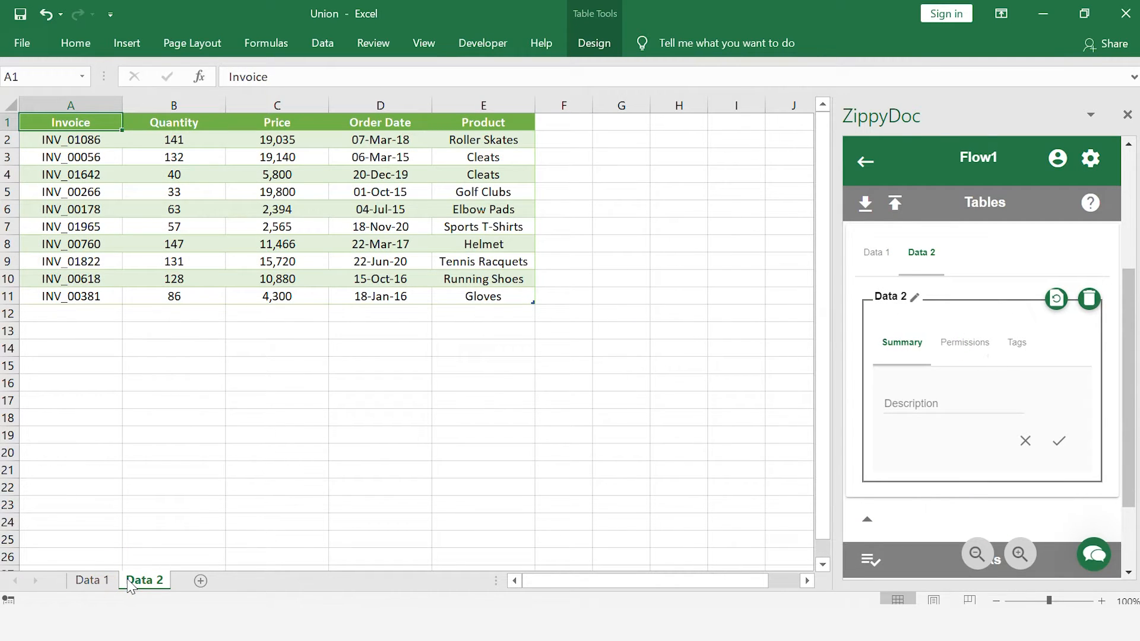
{"action": "left_click", "coordinate": [100, 582]}
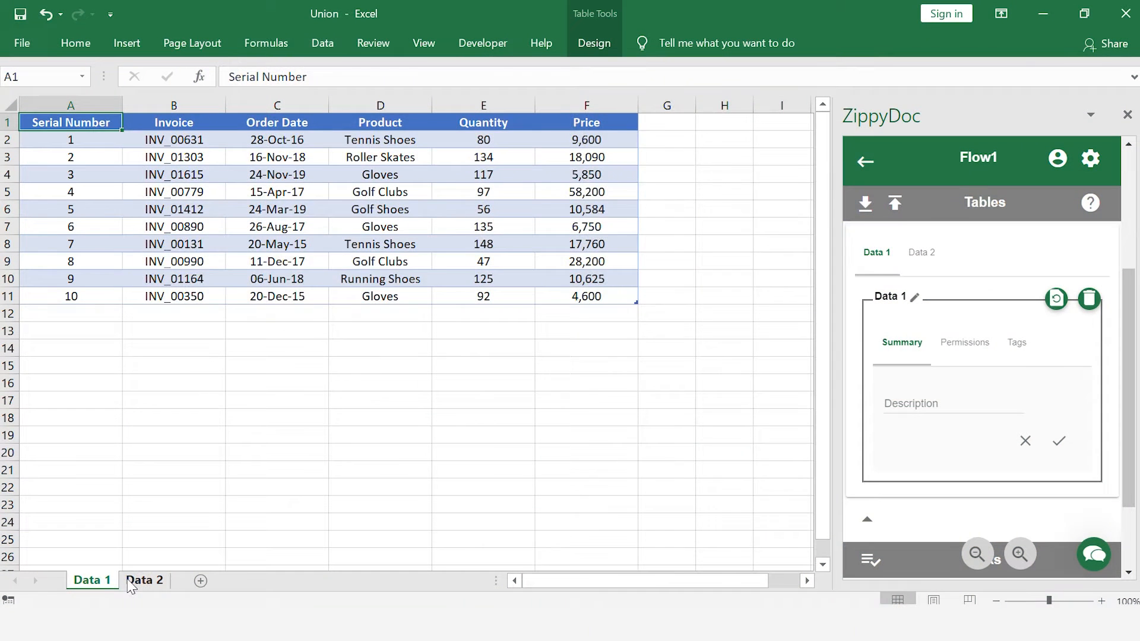
{"action": "left_click", "coordinate": [129, 582]}
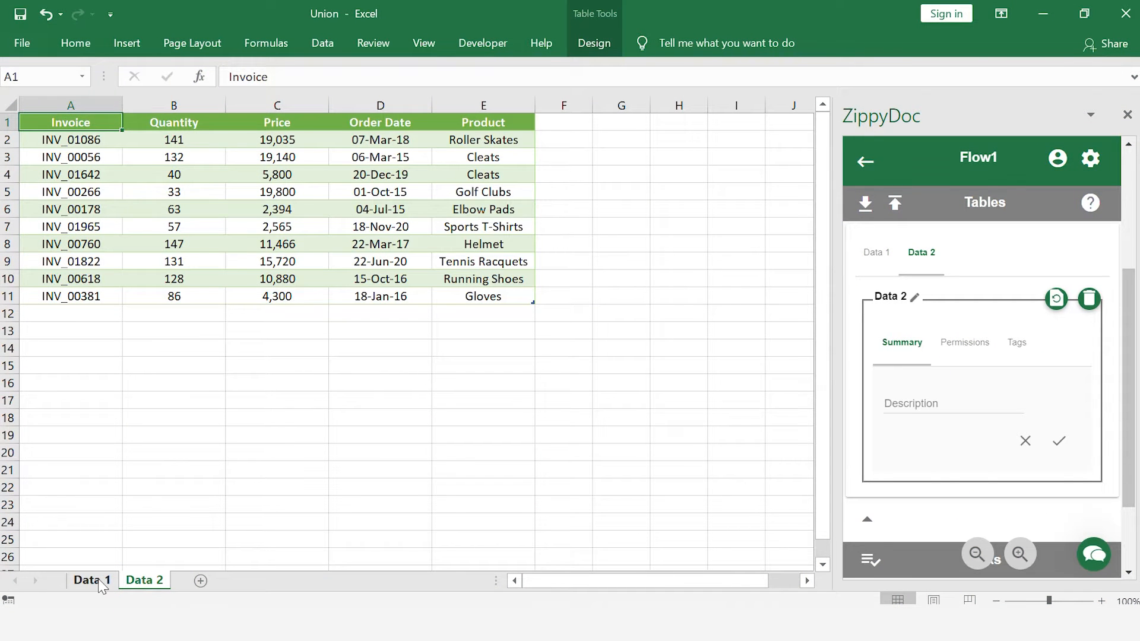
{"action": "left_click", "coordinate": [100, 582]}
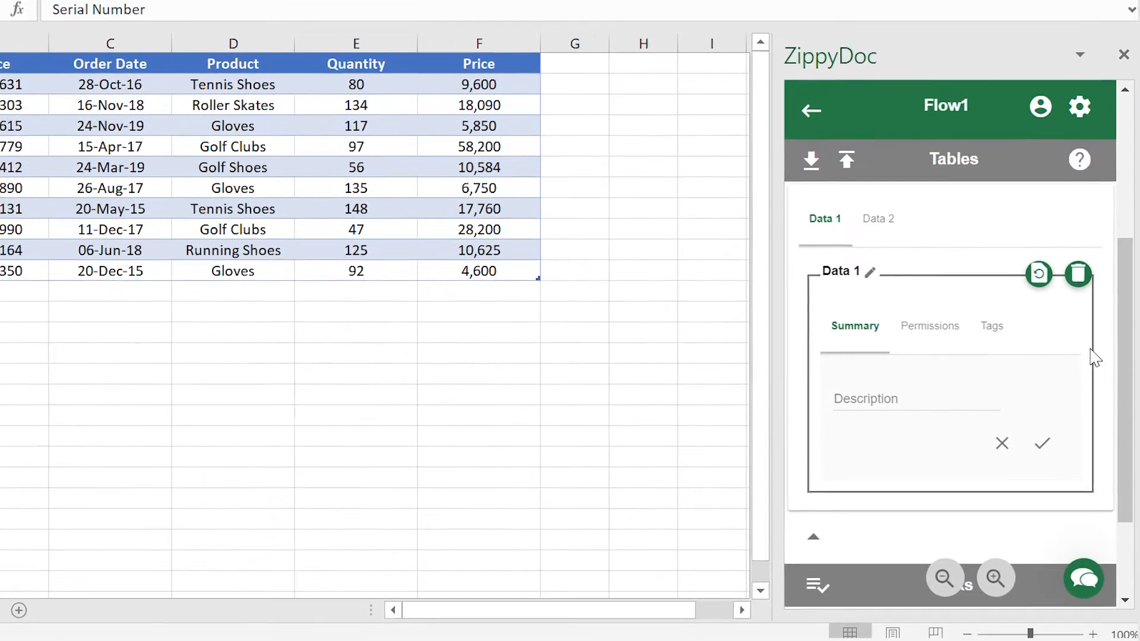
Step: Add the Union task, which unifies two or more tables to one, to Flow1
{"action": "scroll", "coordinate": [1101, 370], "scroll_direction": "down", "scroll_amount": 2}
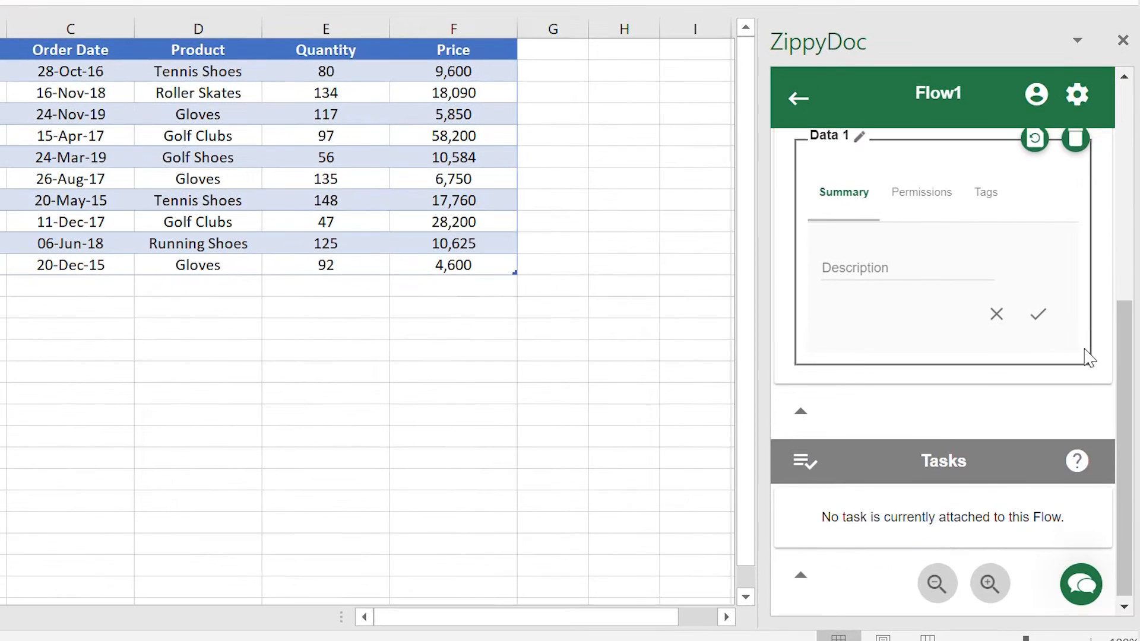
{"action": "left_click", "coordinate": [804, 459]}
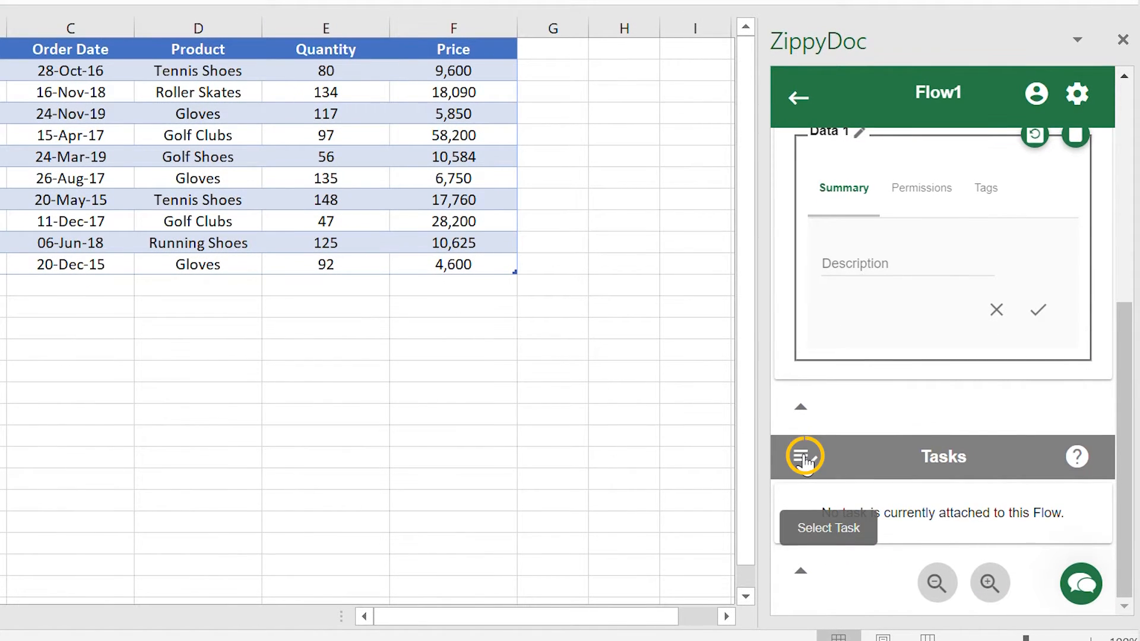
{"action": "left_click", "coordinate": [804, 462]}
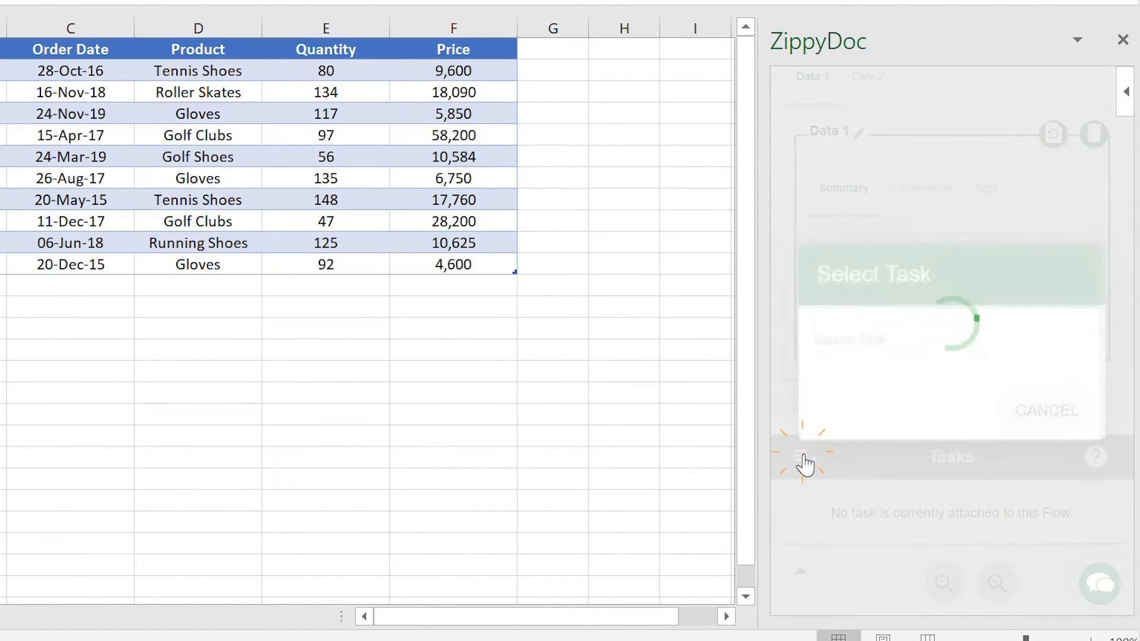
{"action": "scroll", "coordinate": [947, 266], "scroll_direction": "down", "scroll_amount": 6}
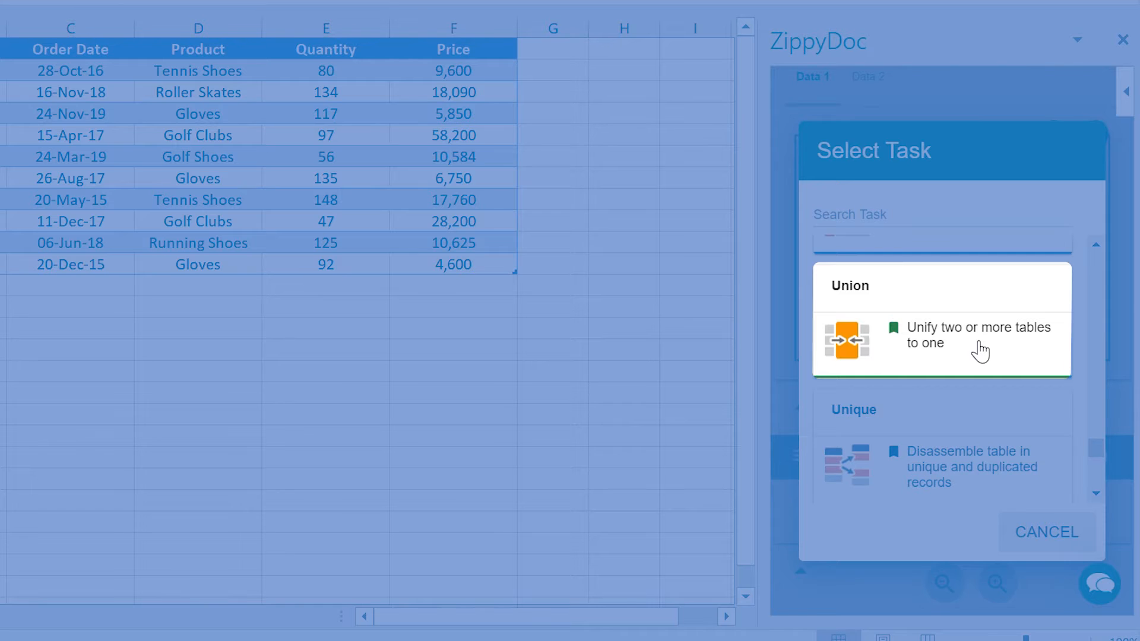
{"action": "left_click", "coordinate": [980, 350]}
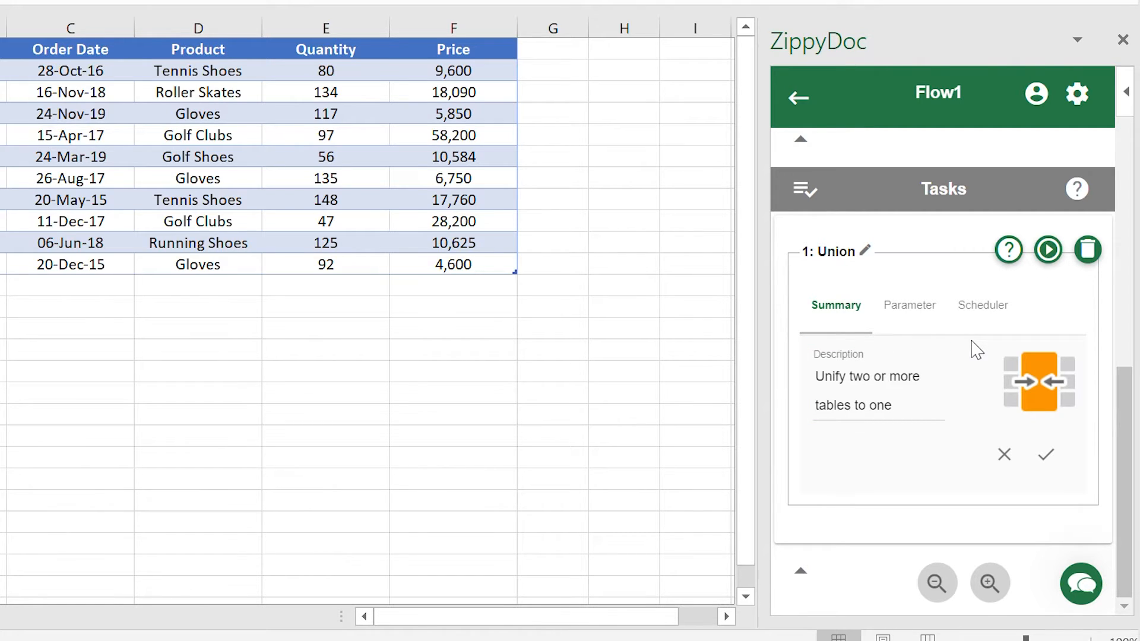
Step: Replace the Union task's description with "Consolidate data tables 1 and 2" and save it
{"action": "triple_click", "coordinate": [913, 406]}
{"action": "type", "text": "Consolidate da"}
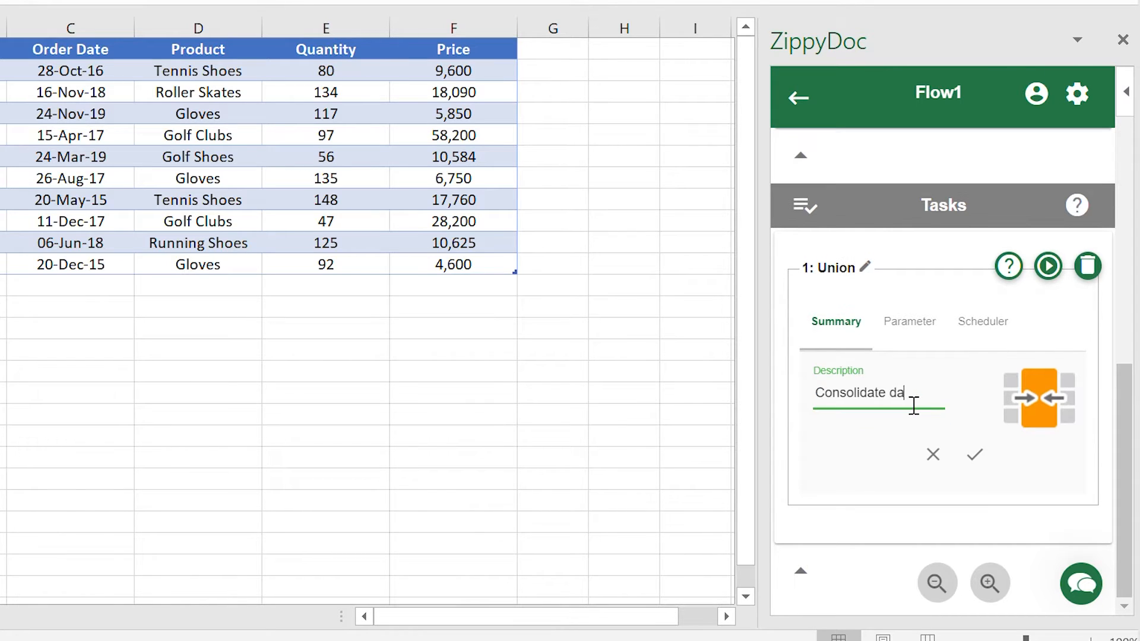
{"action": "type", "text": "ta tables 1 and 2"}
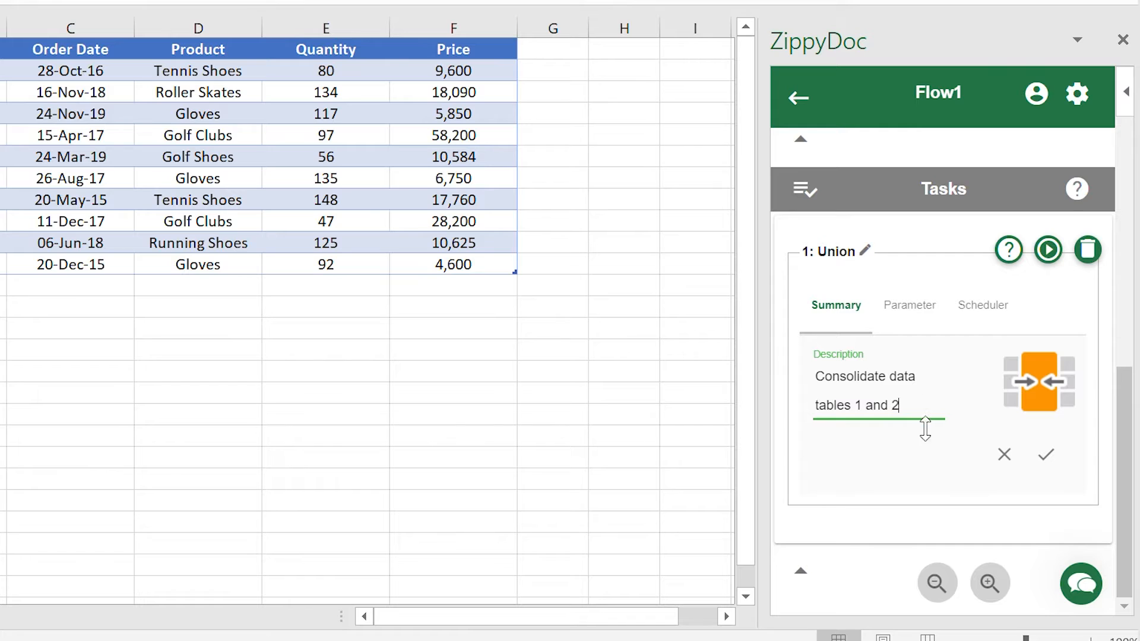
{"action": "left_click", "coordinate": [1047, 456]}
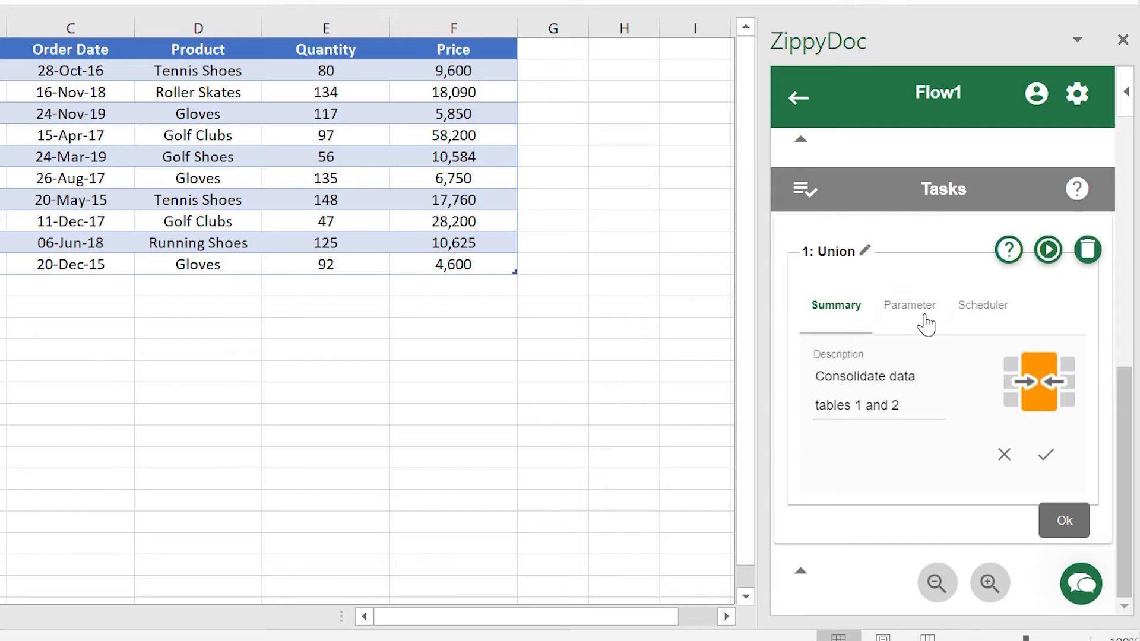
Step: In the Union task's parameters, choose Data 1 and Data 2 as the two input tables
{"action": "left_click", "coordinate": [924, 324]}
{"action": "scroll", "coordinate": [921, 321], "scroll_direction": "down", "scroll_amount": 3}
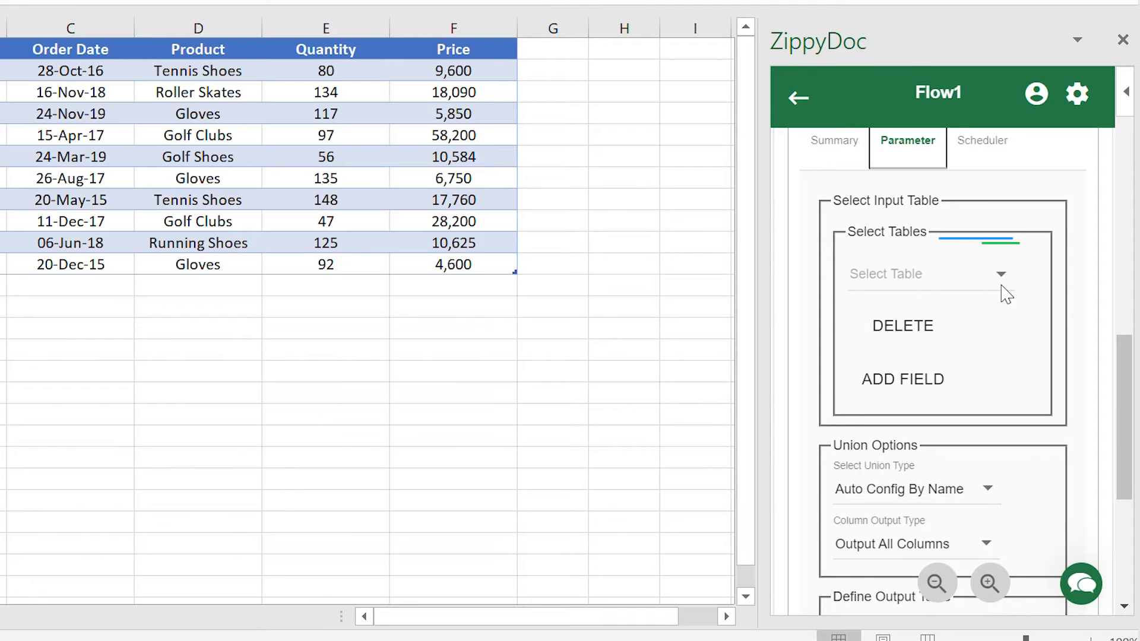
{"action": "left_click", "coordinate": [1010, 272]}
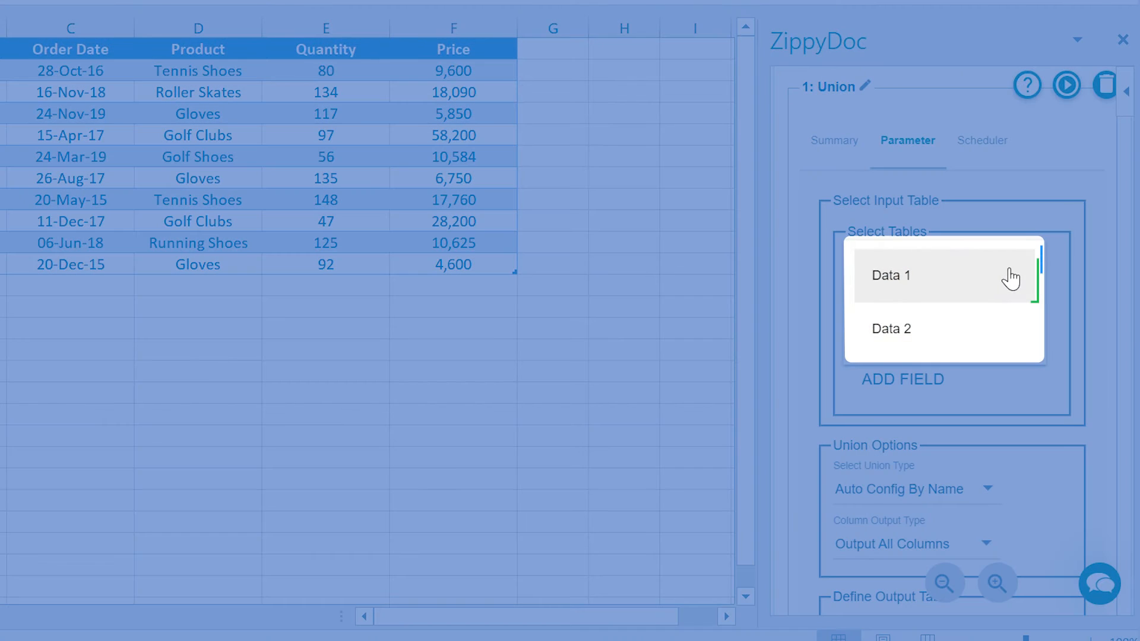
{"action": "left_click", "coordinate": [1010, 276]}
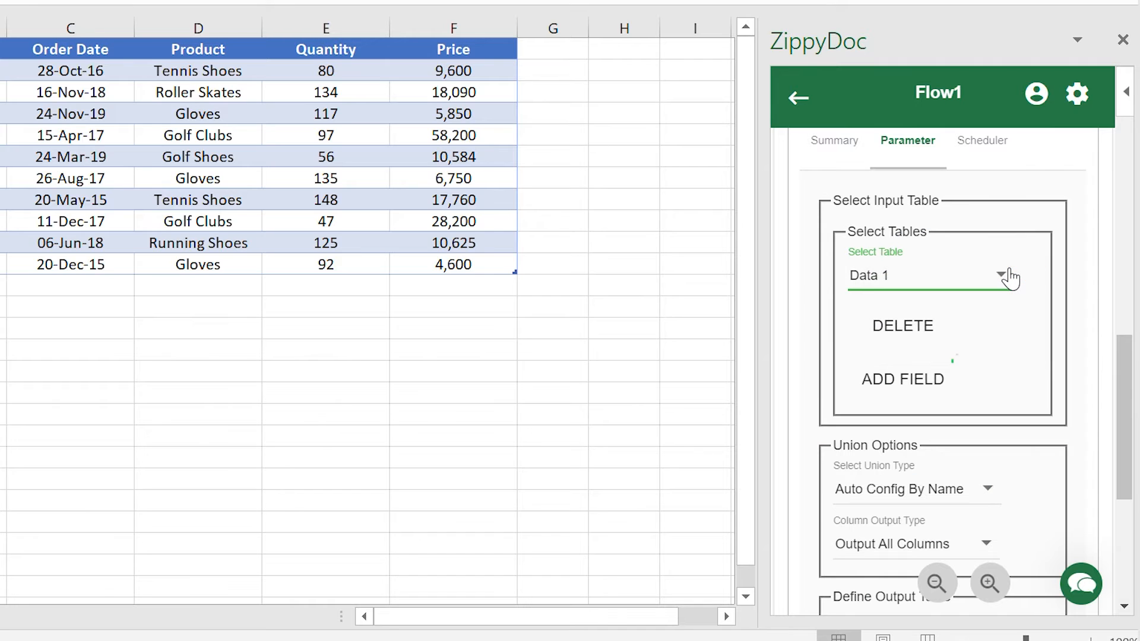
{"action": "left_click", "coordinate": [927, 387]}
{"action": "left_click", "coordinate": [1002, 387]}
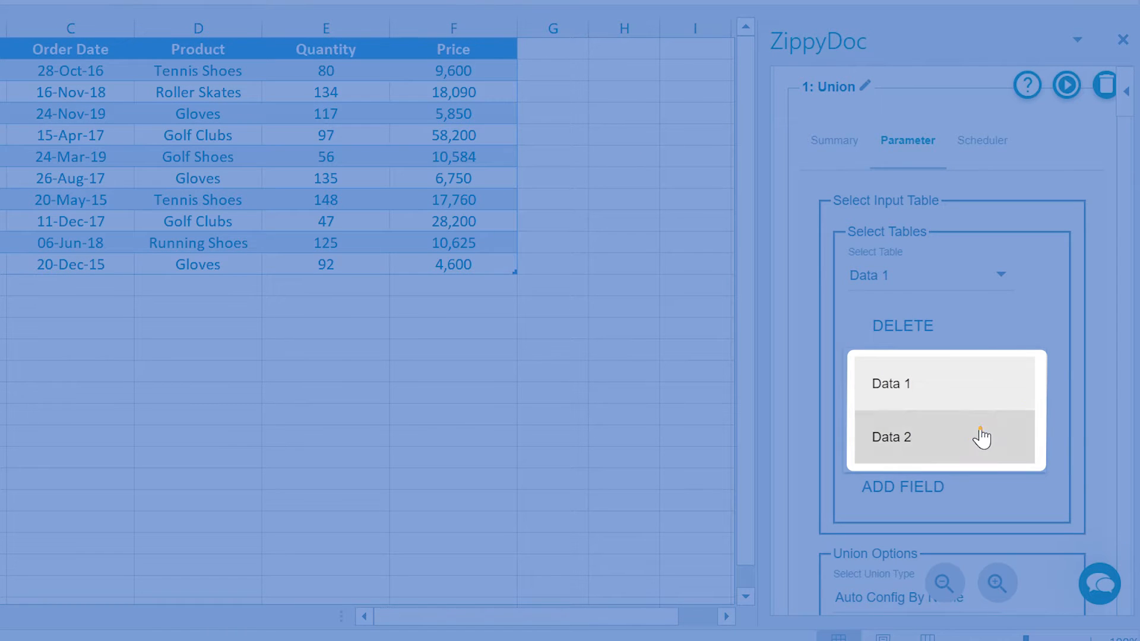
{"action": "left_click", "coordinate": [981, 437]}
Step: Set the union type to Auto Config By Name and the column output type to Output All Columns
{"action": "scroll", "coordinate": [1034, 393], "scroll_direction": "down", "scroll_amount": 2}
{"action": "scroll", "coordinate": [1033, 393], "scroll_direction": "down", "scroll_amount": 4}
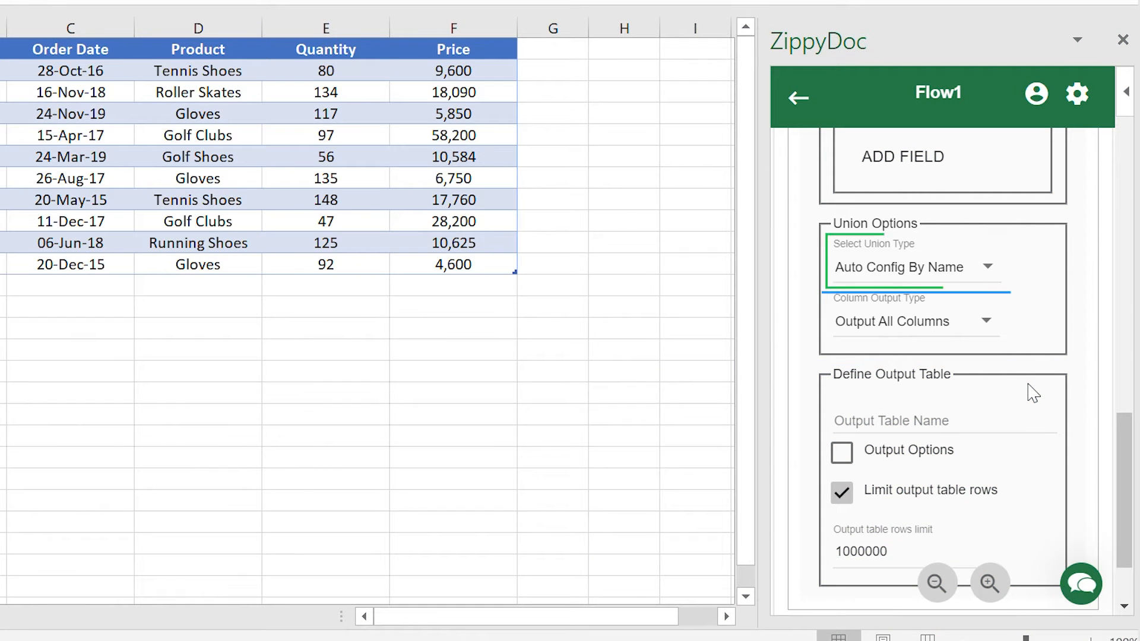
{"action": "left_click", "coordinate": [982, 267]}
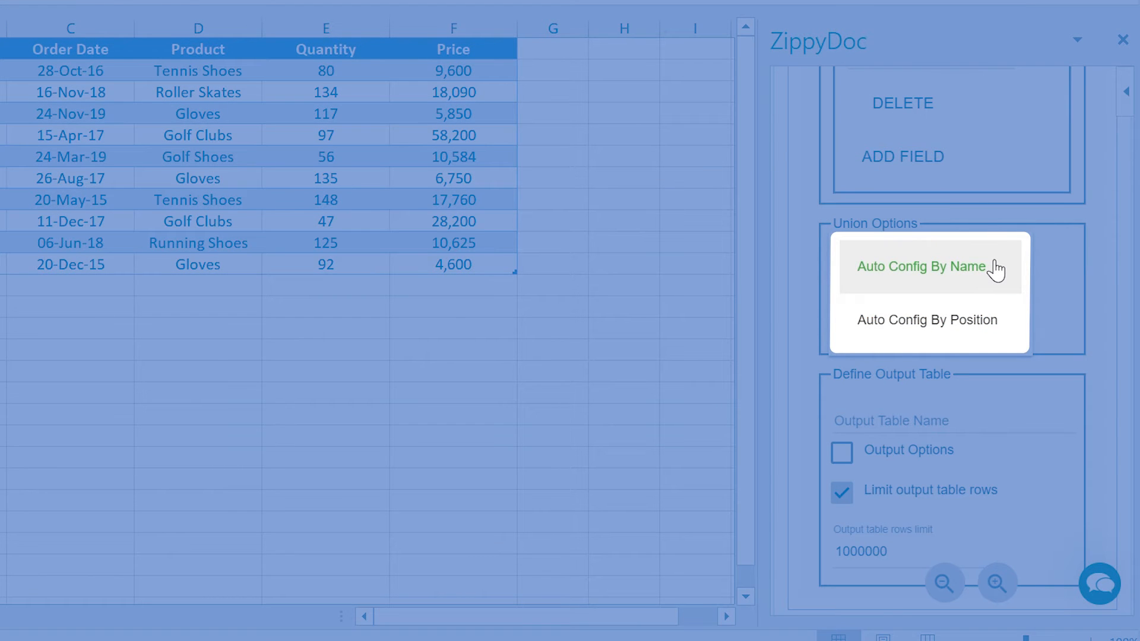
{"action": "left_click", "coordinate": [995, 268]}
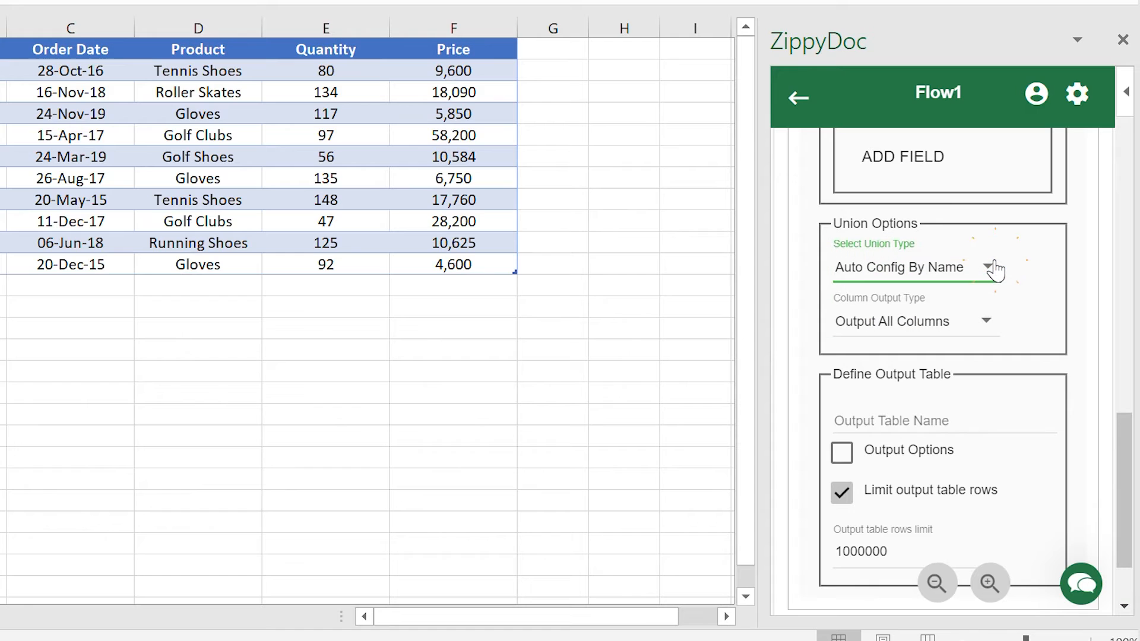
{"action": "left_click", "coordinate": [990, 322]}
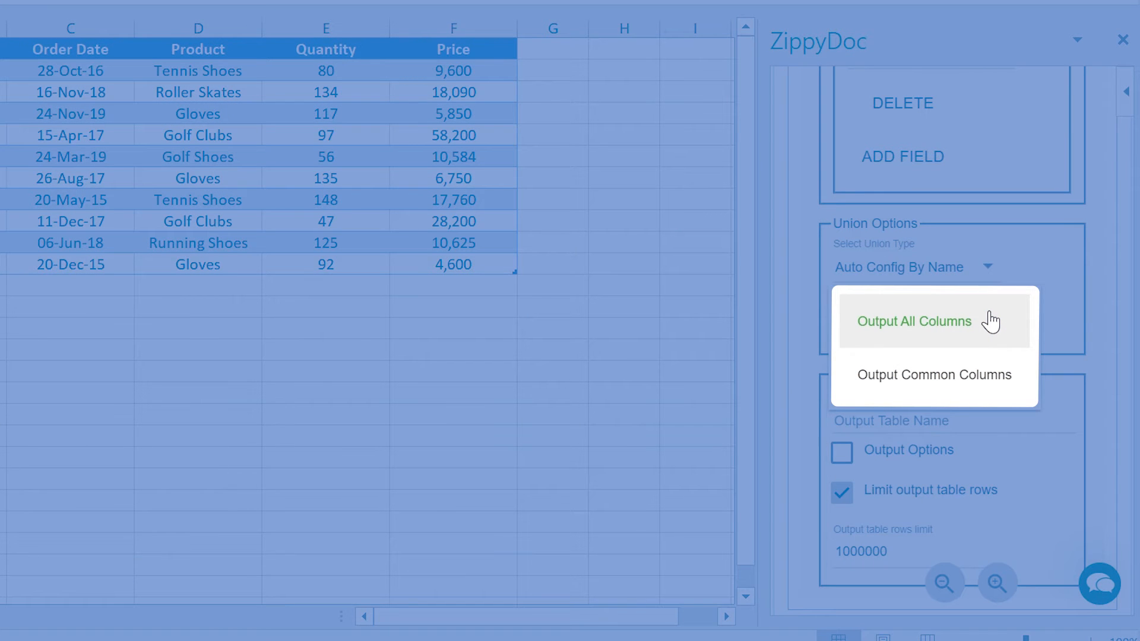
{"action": "left_click", "coordinate": [991, 322]}
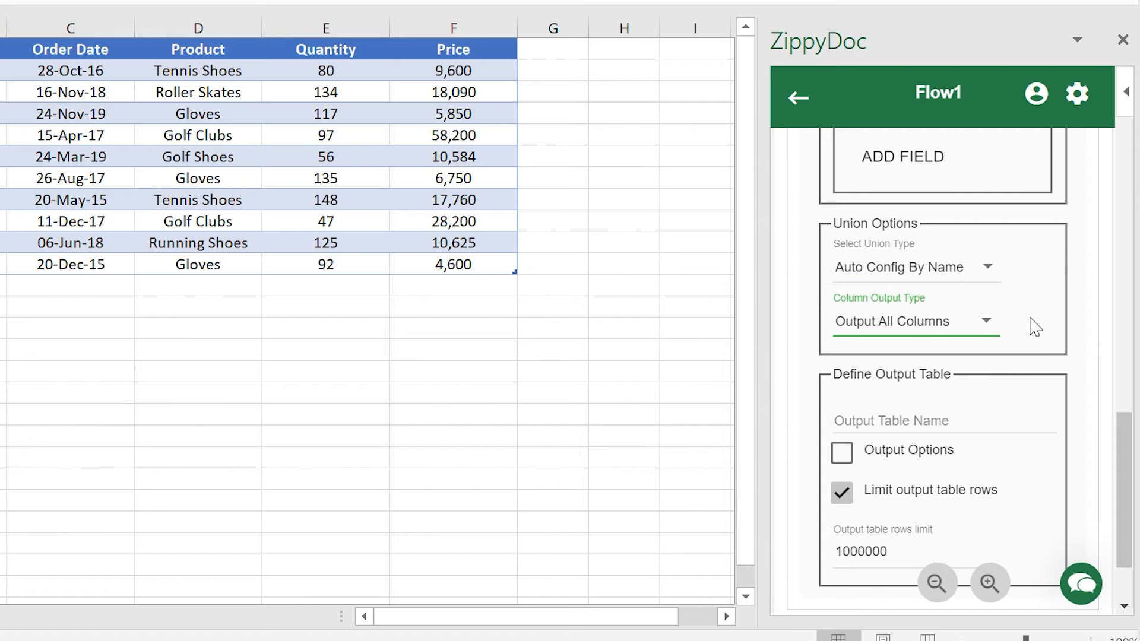
Step: Name the output table "Output" and run the Union task
{"action": "scroll", "coordinate": [1033, 325], "scroll_direction": "down", "scroll_amount": 2}
{"action": "scroll", "coordinate": [1033, 326], "scroll_direction": "down", "scroll_amount": 1}
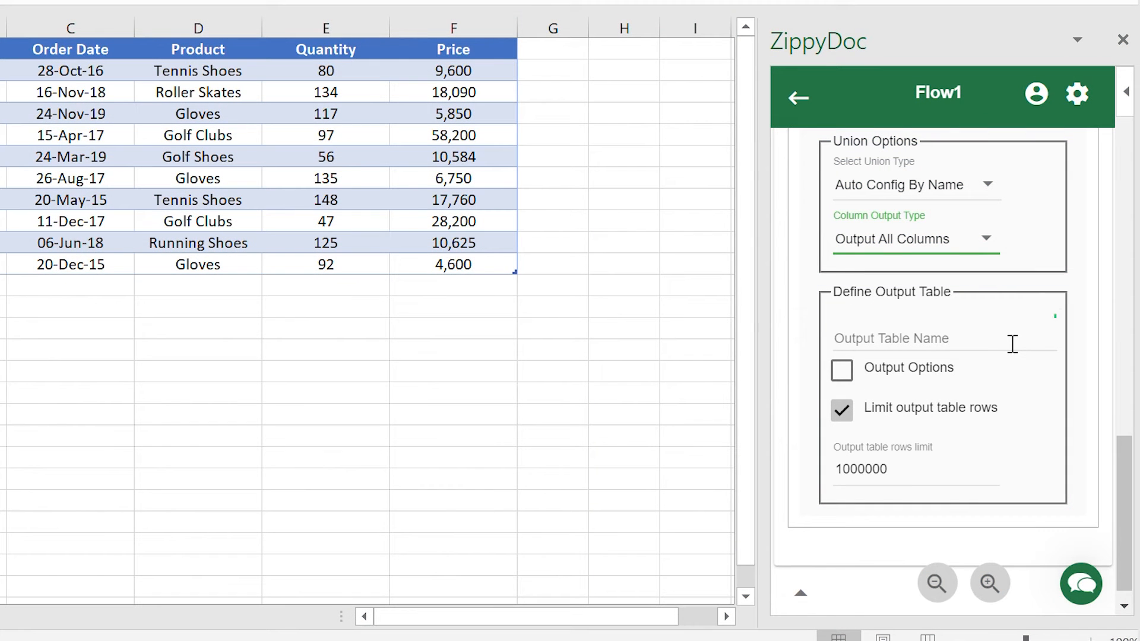
{"action": "left_click", "coordinate": [1012, 344]}
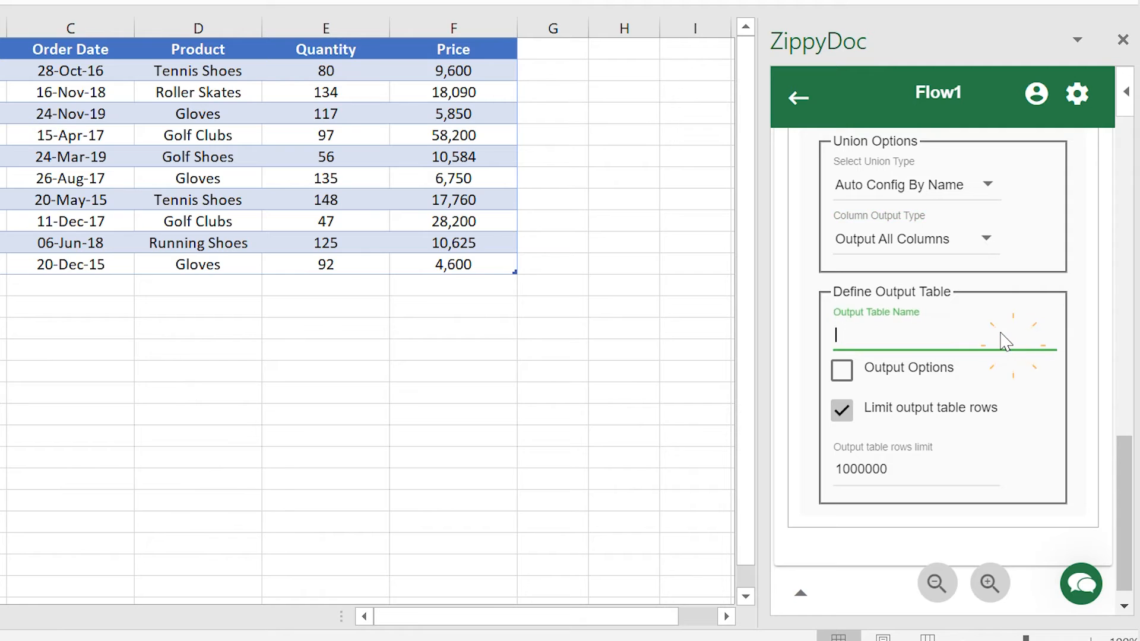
{"action": "type", "text": "Output"}
{"action": "scroll", "coordinate": [1012, 345], "scroll_direction": "up", "scroll_amount": 5}
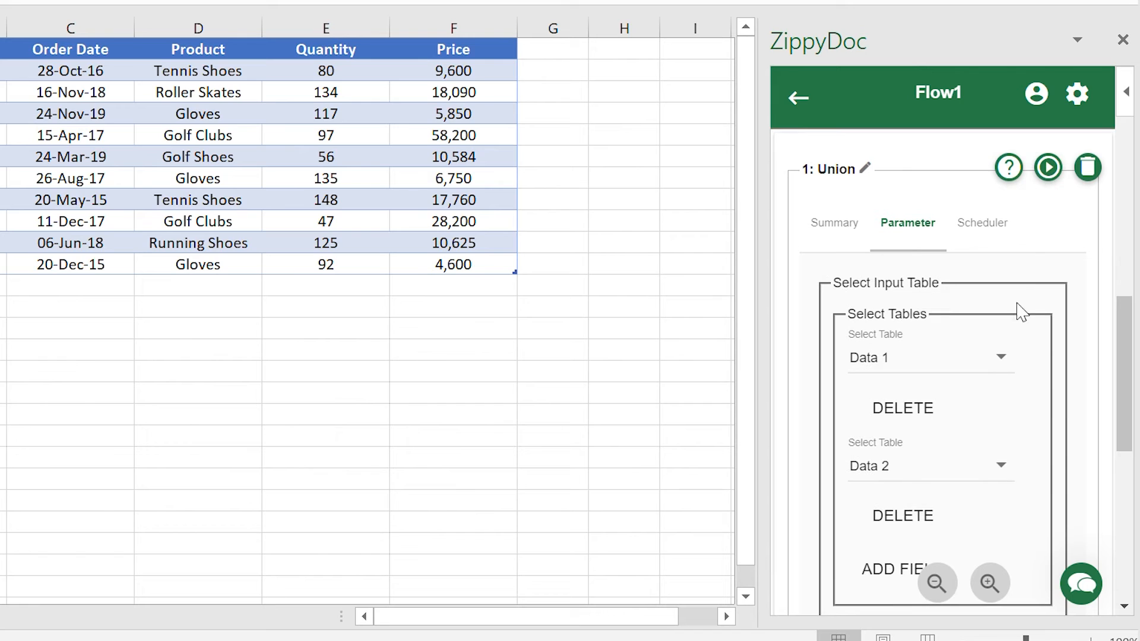
{"action": "left_click", "coordinate": [1047, 168]}
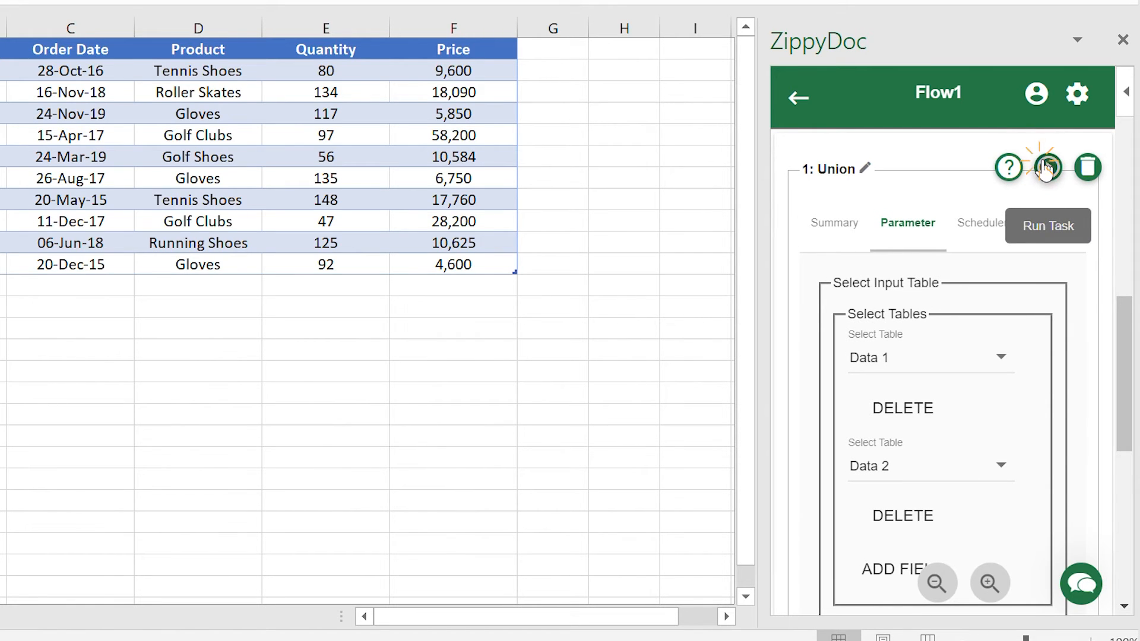